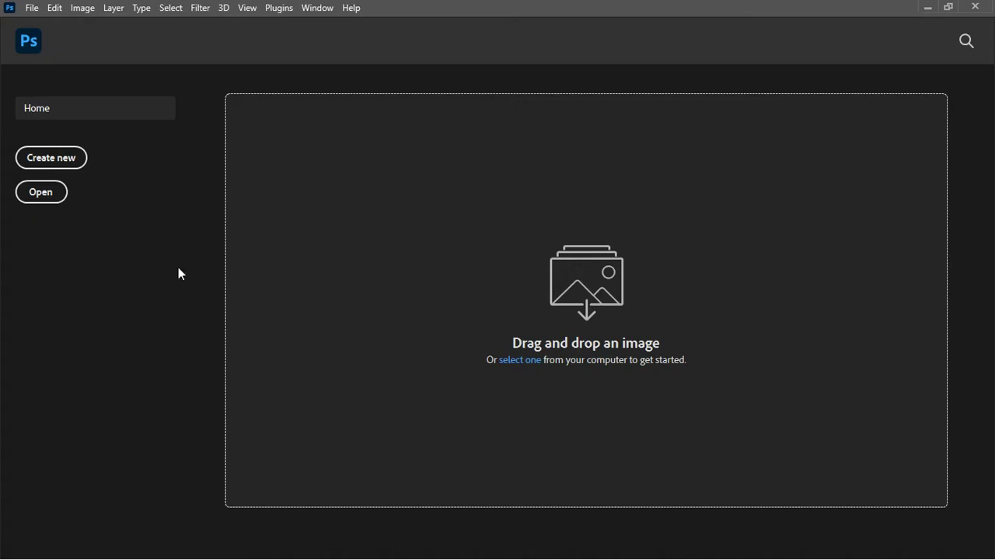
# Step: Open '10 - April 2018 (myphotopack.com).jpg' from the Desktop
pyautogui.click(40, 192)
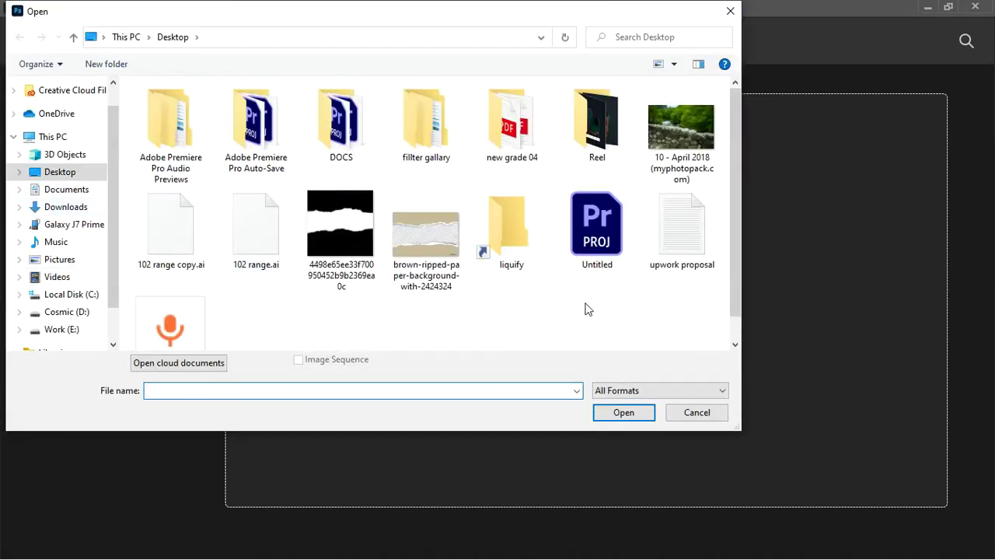
pyautogui.click(682, 132)
pyautogui.click(637, 409)
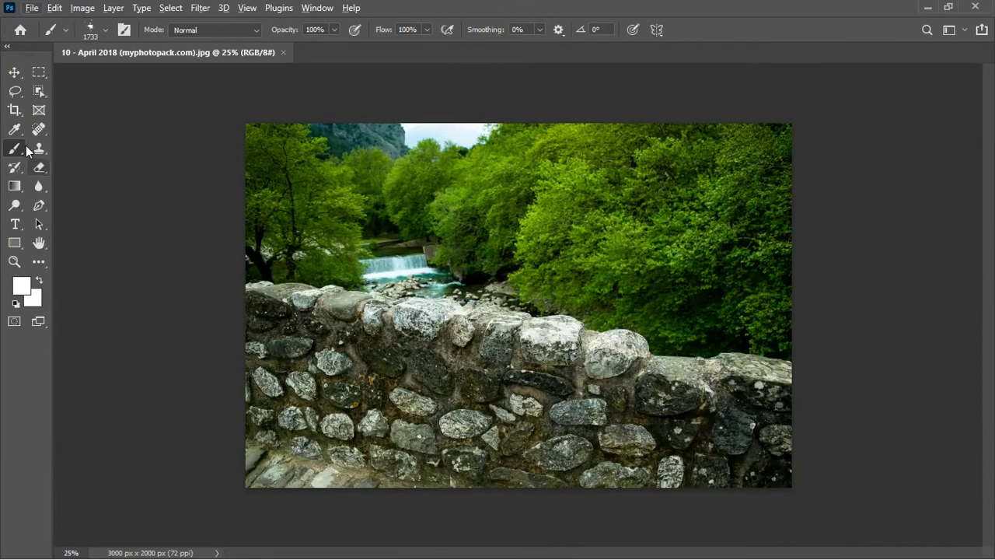
# Step: Select the Brush tool and choose a soft round brush preset
pyautogui.rightClick(14, 148)
pyautogui.click(75, 148)
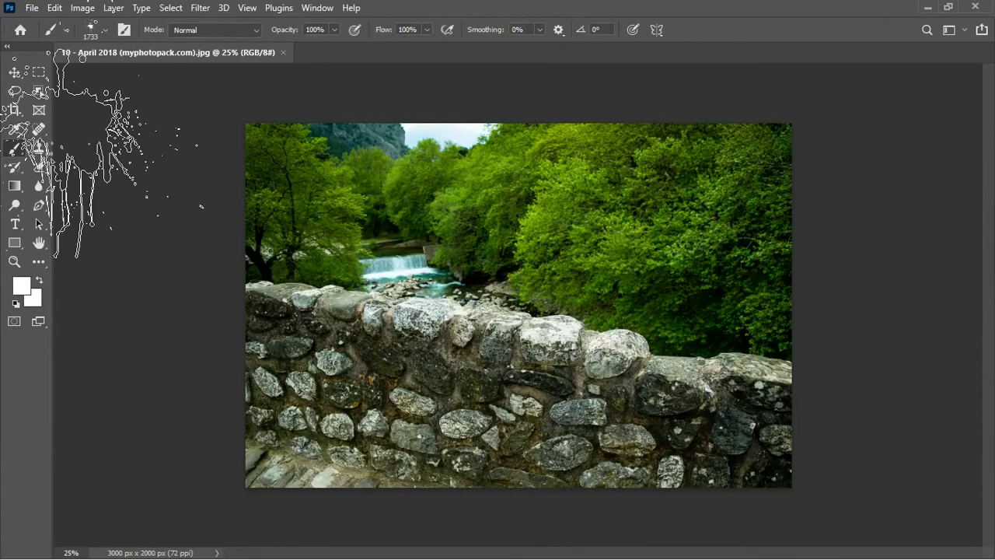
pyautogui.click(97, 30)
pyautogui.scroll(4, 91, 230)
pyautogui.scroll(4, 91, 230)
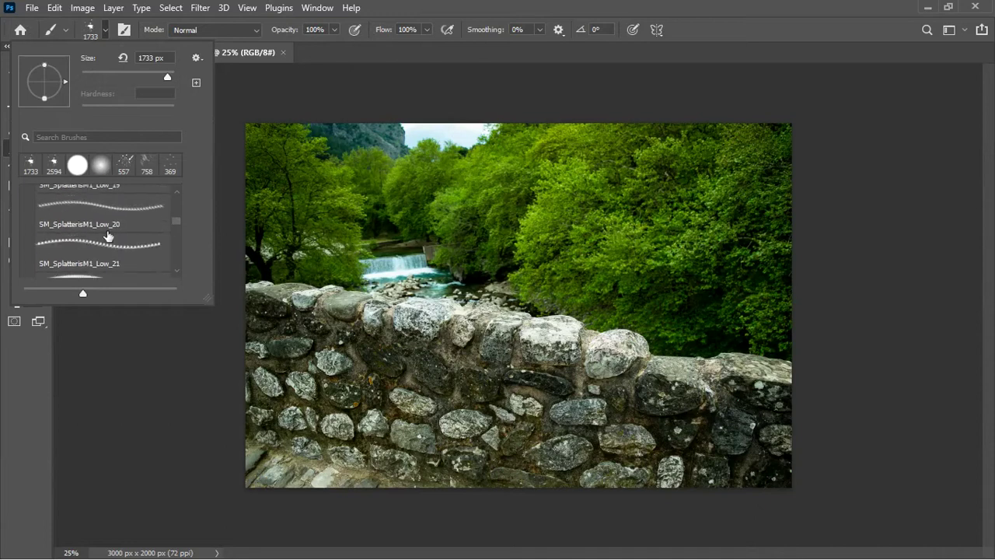
pyautogui.moveTo(178, 223); pyautogui.dragTo(170, 163)
pyautogui.click(98, 217)
pyautogui.scroll(3, 120, 239)
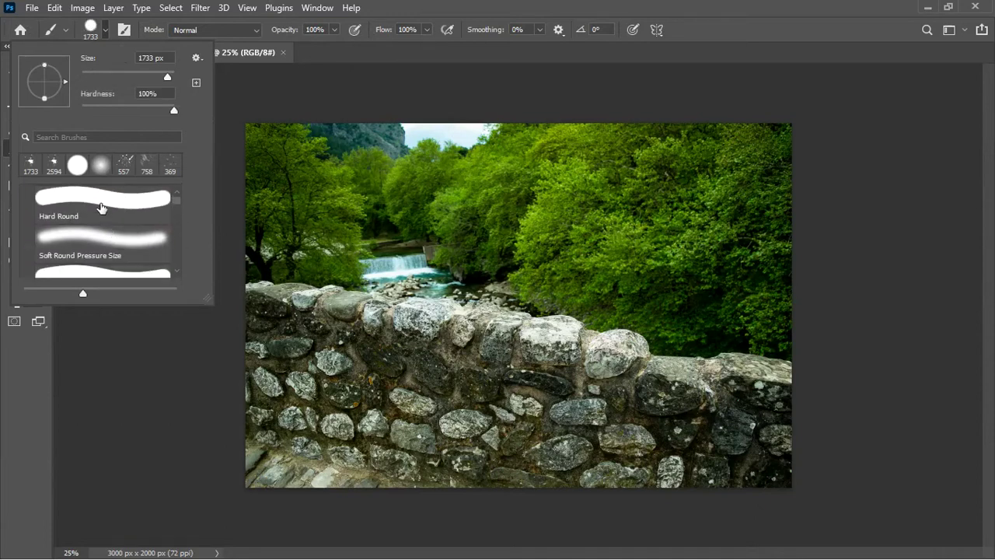
pyautogui.scroll(2, 101, 208)
pyautogui.click(101, 220)
# Step: Resize the soft round brush to about 581 px and frame the trees and wall
pyautogui.moveTo(599, 272); pyautogui.dragTo(497, 269)
pyautogui.scroll(2, 604, 242)
pyautogui.scroll(-1, 604, 242)
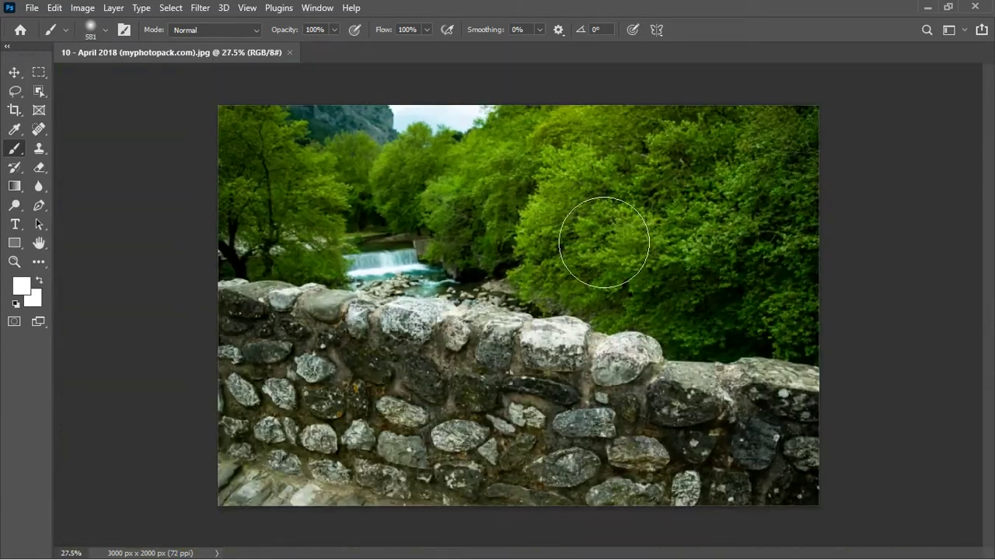
pyautogui.scroll(1, 605, 242)
pyautogui.scroll(1, 599, 244)
pyautogui.scroll(1, 562, 240)
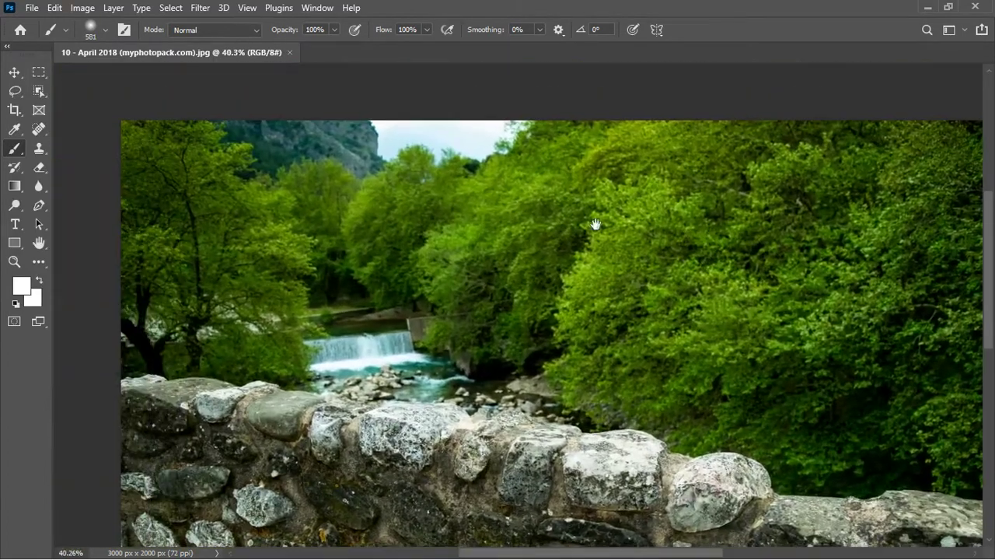
pyautogui.scroll(-1, 482, 237)
pyautogui.scroll(1, 482, 237)
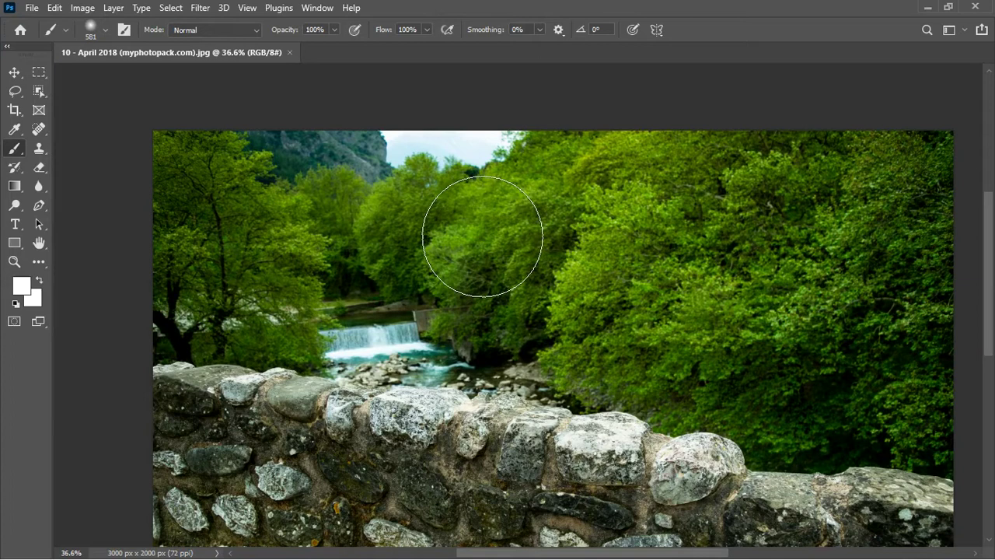
pyautogui.scroll(-1, 482, 236)
pyautogui.scroll(1, 573, 267)
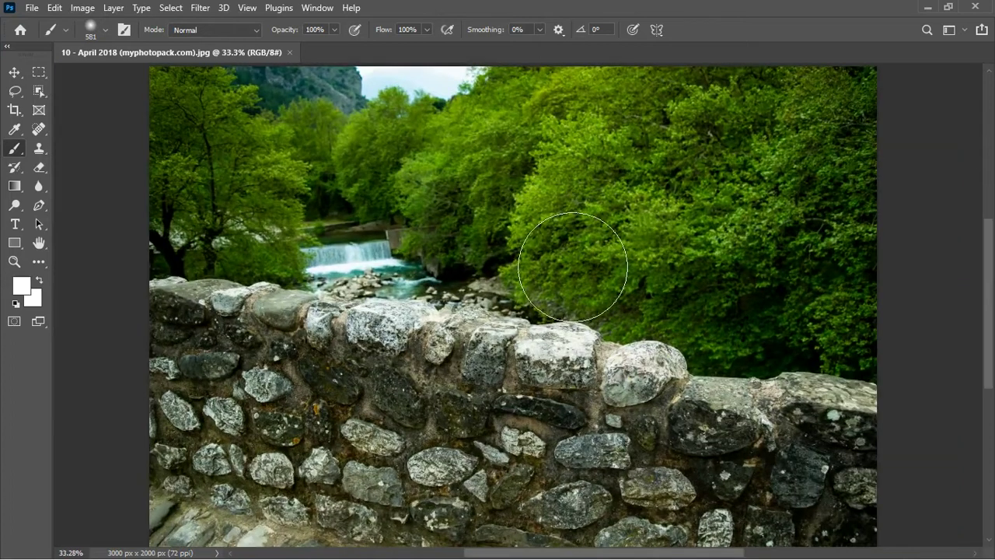
pyautogui.moveTo(664, 224); pyautogui.dragTo(641, 255)
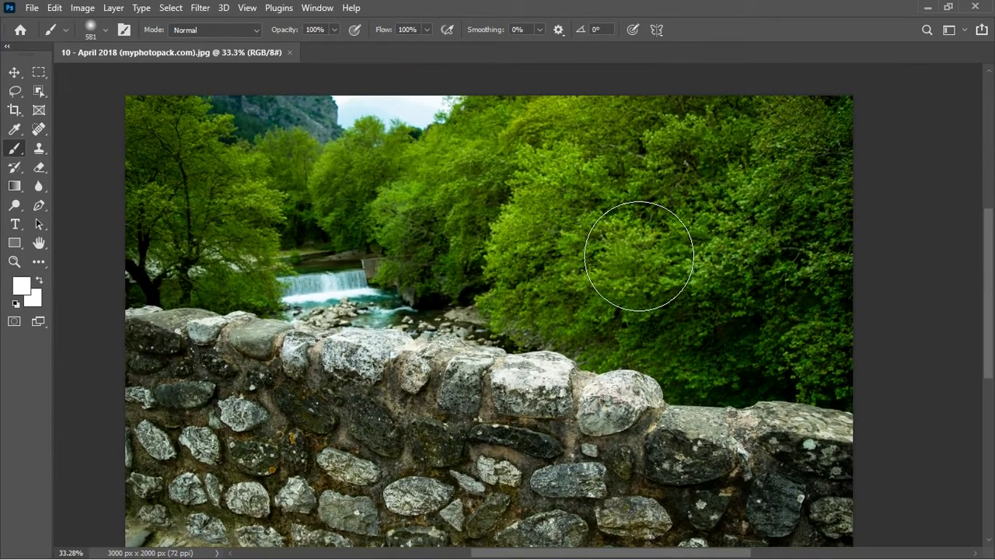
pyautogui.press('F7')
# Step: Unlock Background as Layer 0, duplicate it, hide Layer 0 and select Layer 0 copy
pyautogui.click(904, 240)
pyautogui.hotkey('ctrl', 'j')
pyautogui.click(838, 276)
pyautogui.click(843, 263)
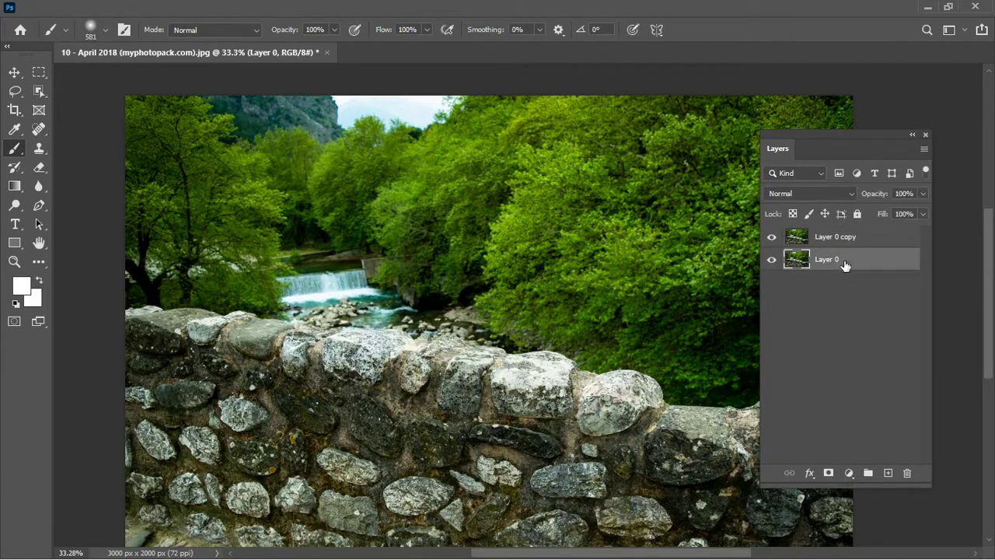
pyautogui.click(772, 262)
pyautogui.click(816, 304)
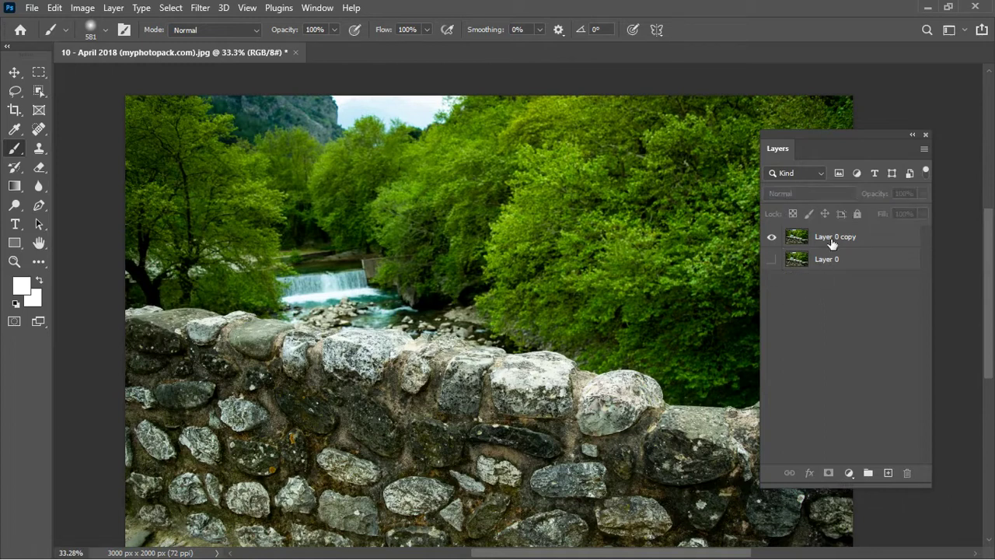
pyautogui.click(833, 242)
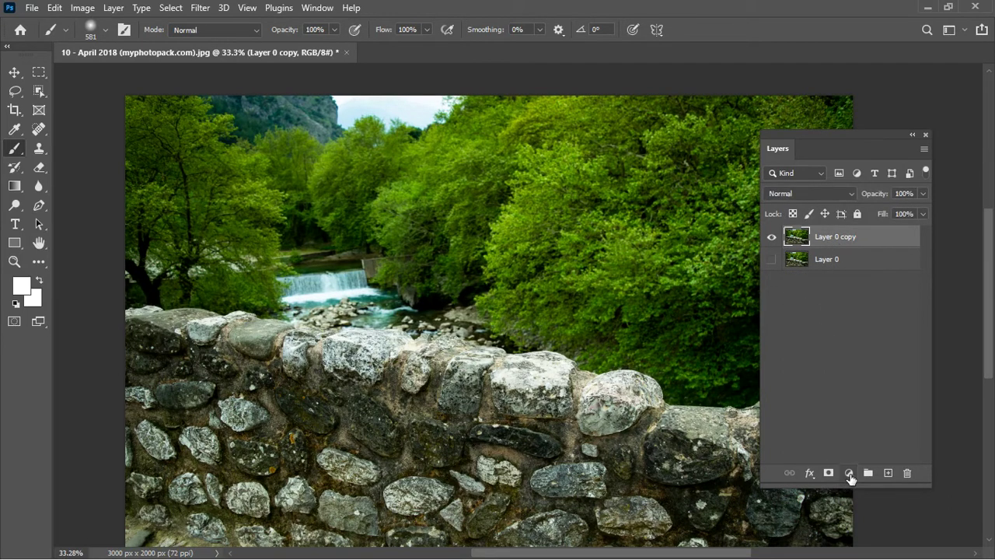
pyautogui.click(850, 475)
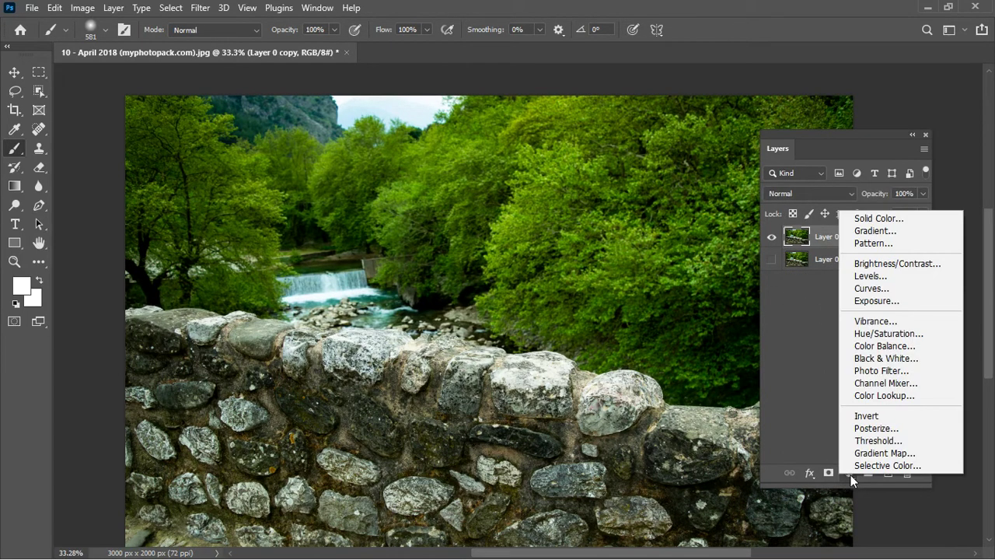
# Step: Add a Hue/Saturation layer, trial a Greens hue shift, then reset it to Default
pyautogui.click(904, 334)
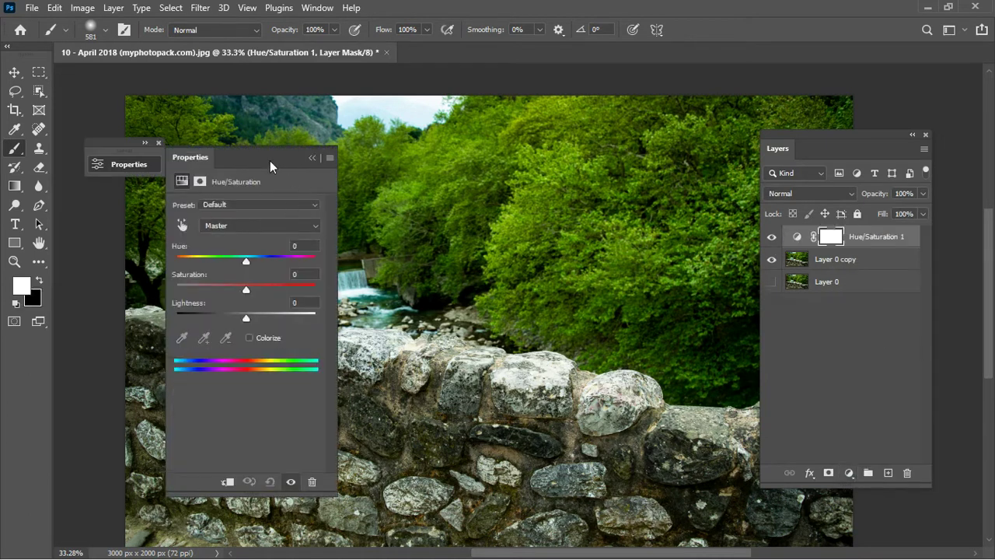
pyautogui.moveTo(272, 163); pyautogui.dragTo(547, 212)
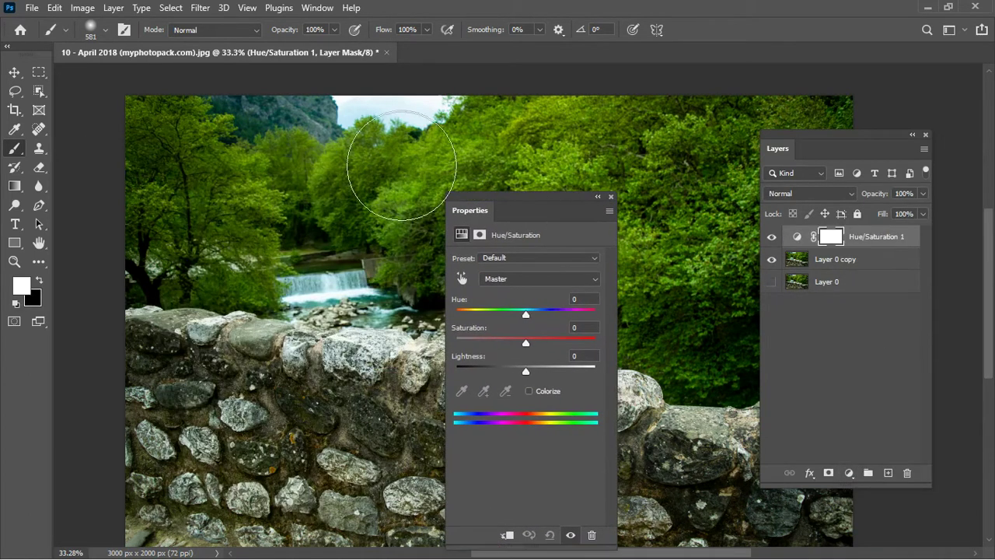
pyautogui.moveTo(549, 204); pyautogui.dragTo(615, 185)
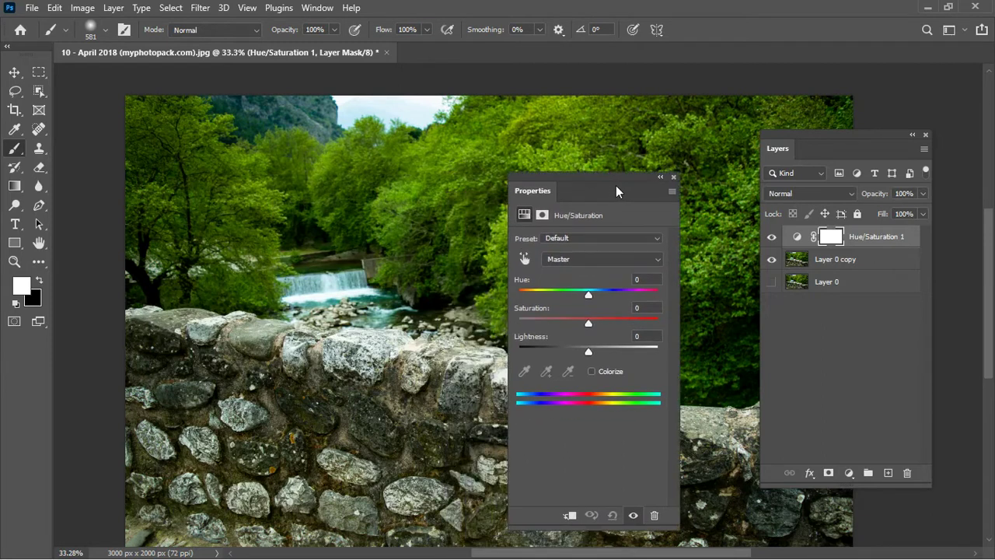
pyautogui.click(583, 260)
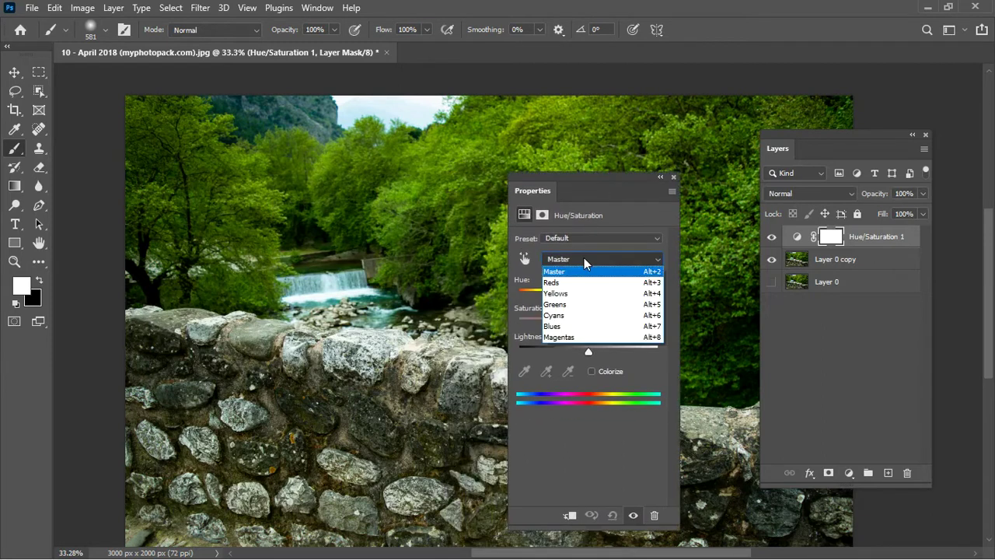
pyautogui.click(578, 302)
pyautogui.moveTo(596, 192); pyautogui.dragTo(434, 221)
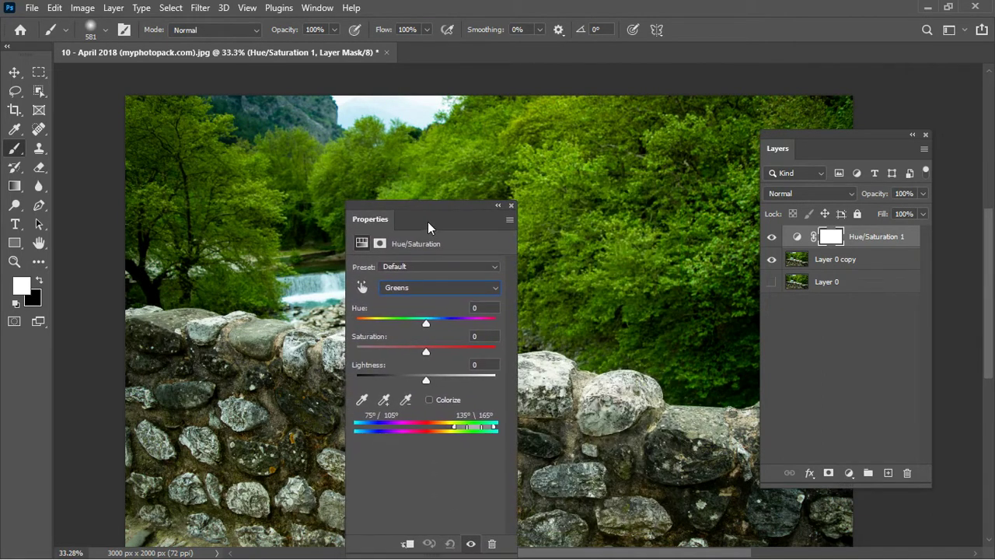
pyautogui.moveTo(427, 325)
pyautogui.mouseDown()
pyautogui.moveTo(494, 326)
pyautogui.moveTo(350, 328)
pyautogui.moveTo(450, 330)
pyautogui.moveTo(411, 330)
pyautogui.mouseUp()
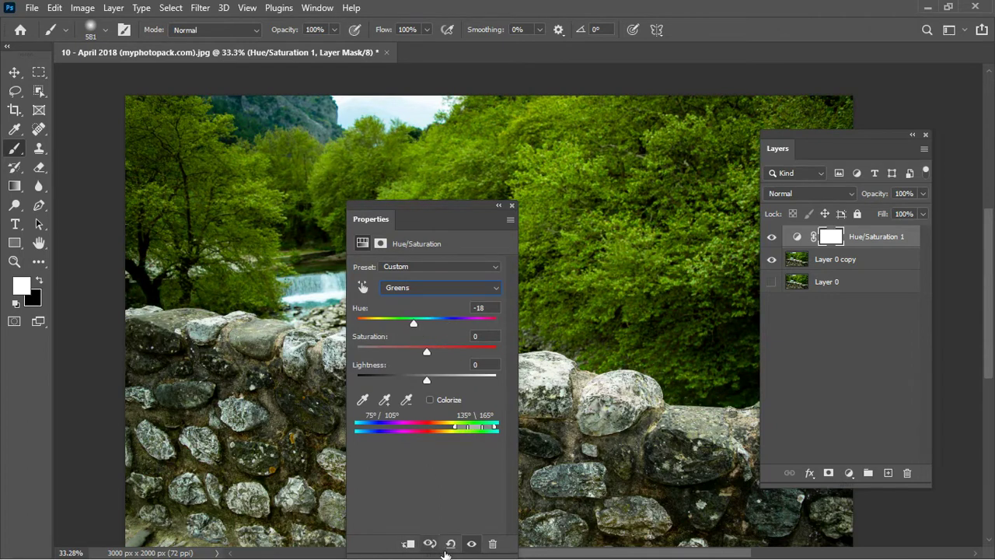
pyautogui.click(451, 543)
pyautogui.moveTo(448, 217); pyautogui.dragTo(505, 205)
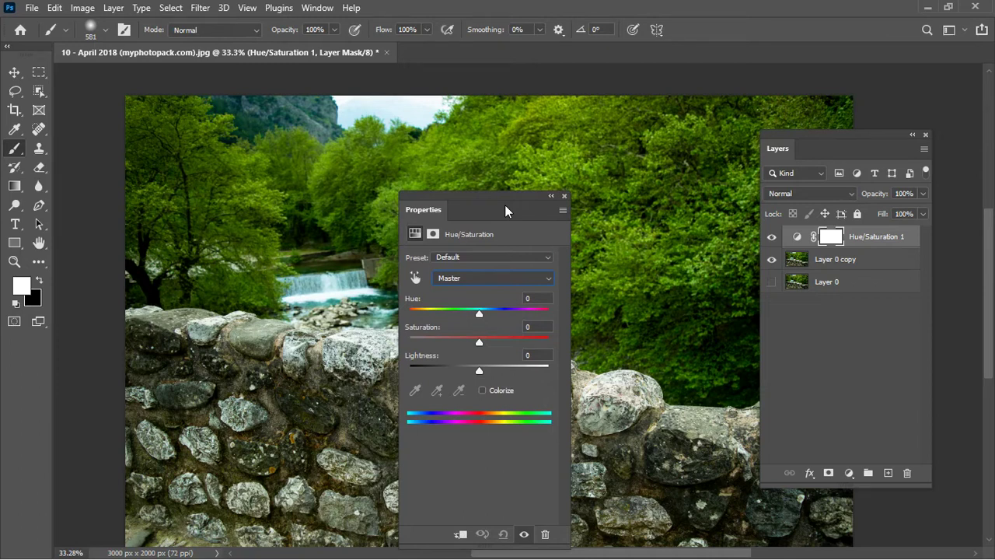
# Step: Set the Hue/Saturation 1 Master saturation to +42
pyautogui.moveTo(505, 210); pyautogui.dragTo(502, 205)
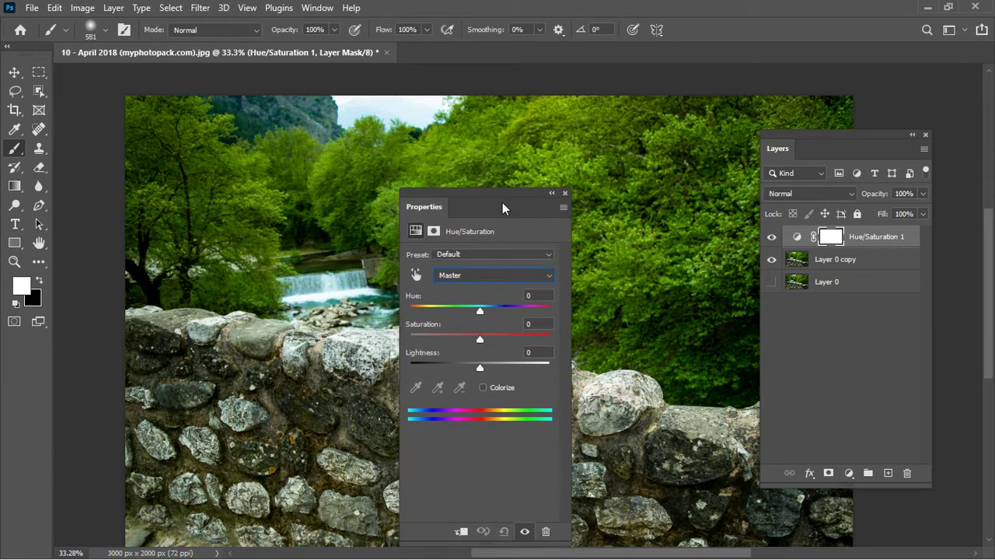
pyautogui.click(478, 341)
pyautogui.moveTo(479, 342); pyautogui.dragTo(543, 348)
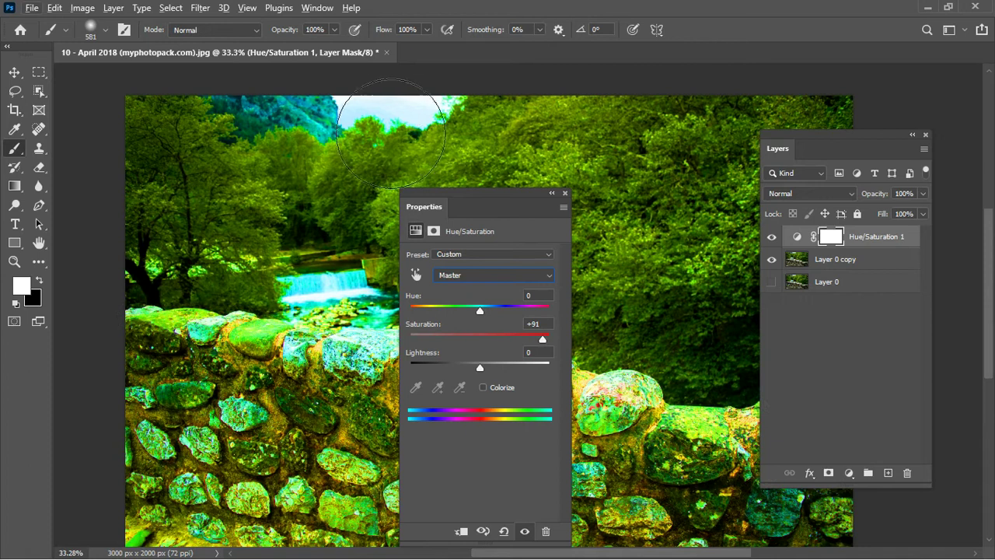
pyautogui.moveTo(542, 340)
pyautogui.mouseDown()
pyautogui.moveTo(481, 346)
pyautogui.moveTo(511, 356)
pyautogui.mouseUp()
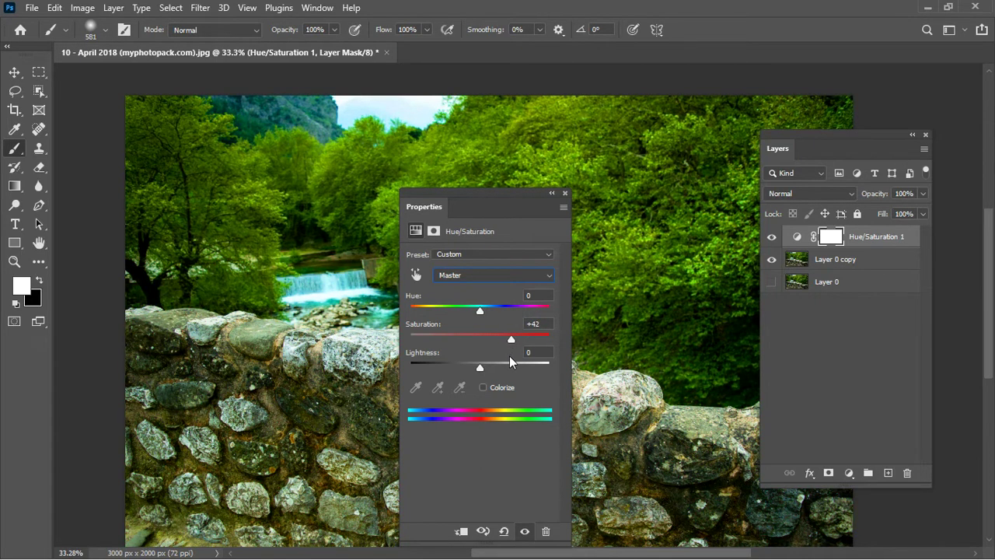
pyautogui.click(551, 193)
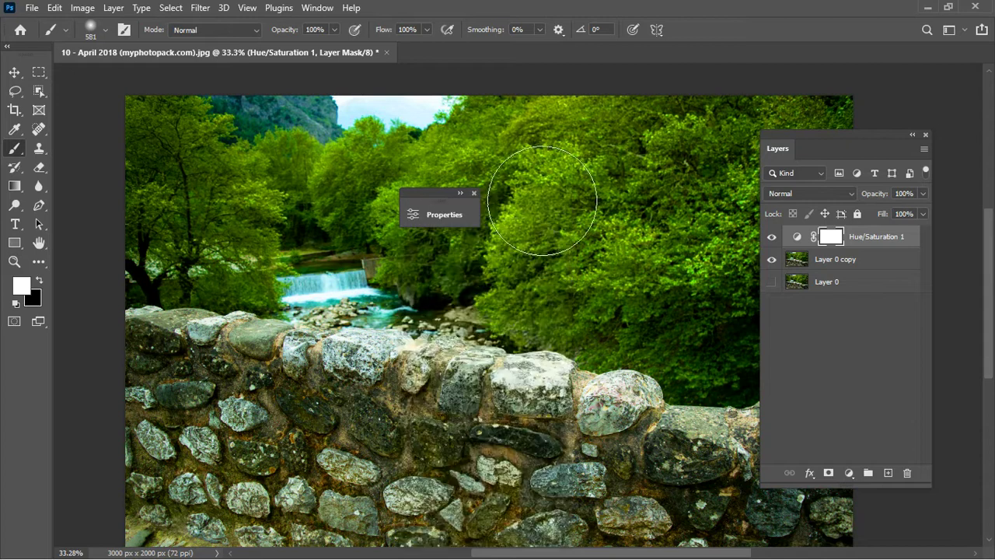
# Step: Close the Properties panel and toggle Hue/Saturation 1 visibility to compare the boost
pyautogui.scroll(-3, 551, 204)
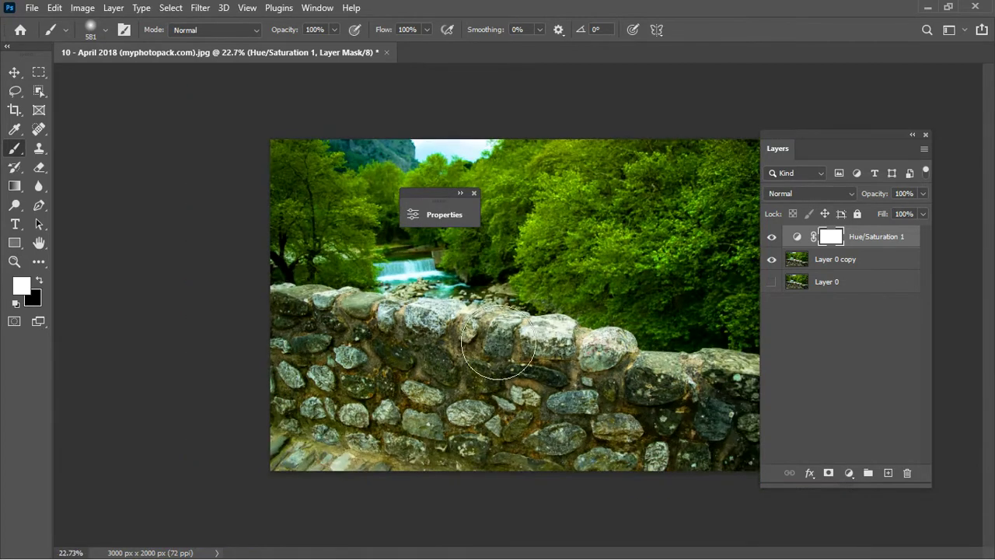
pyautogui.click(474, 193)
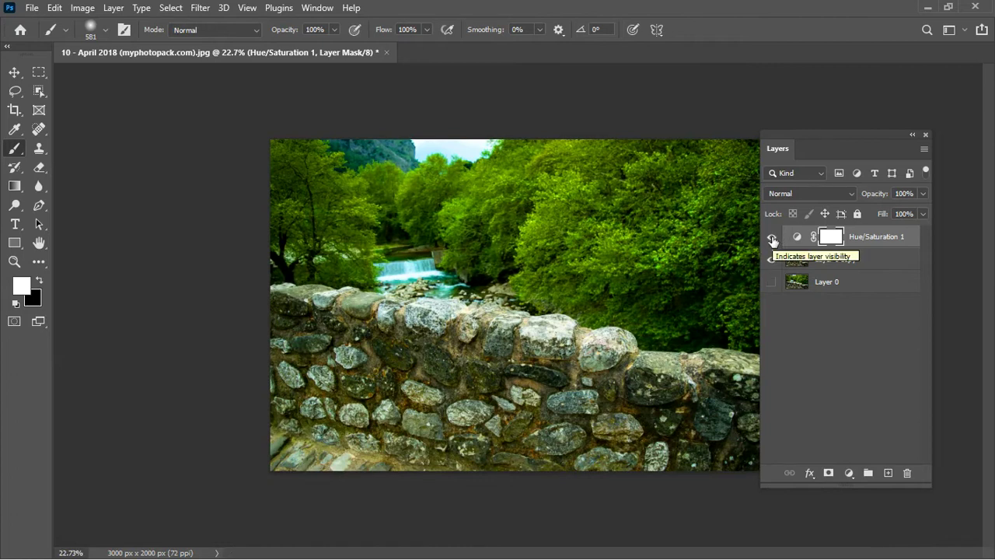
pyautogui.click(772, 237)
pyautogui.click(772, 237)
pyautogui.moveTo(827, 241); pyautogui.dragTo(830, 242)
# Step: Invert the Hue/Saturation 1 mask to black and paint white over the central trees
pyautogui.hotkey('ctrl', 'i')
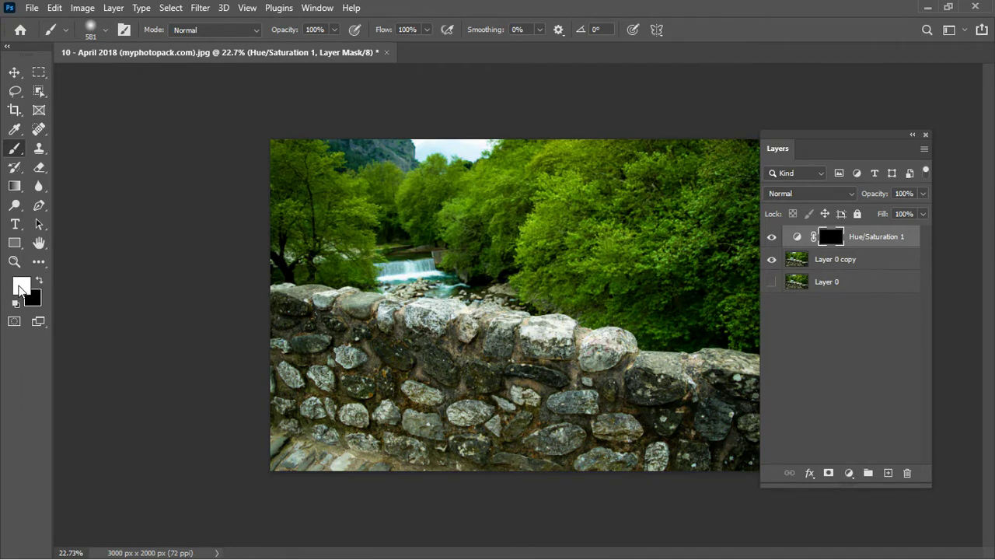
pyautogui.hotkey('ctrl', '+')
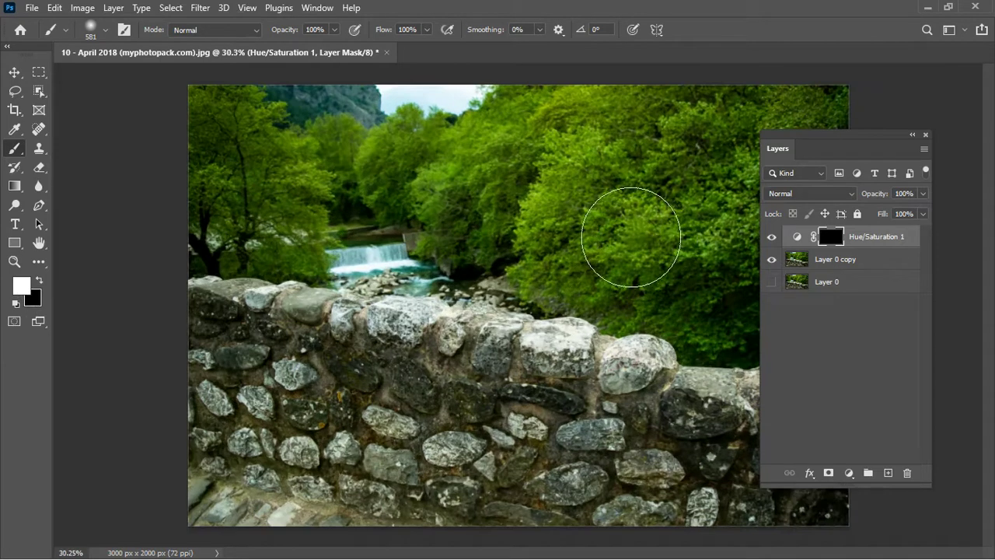
pyautogui.scroll(2, 634, 238)
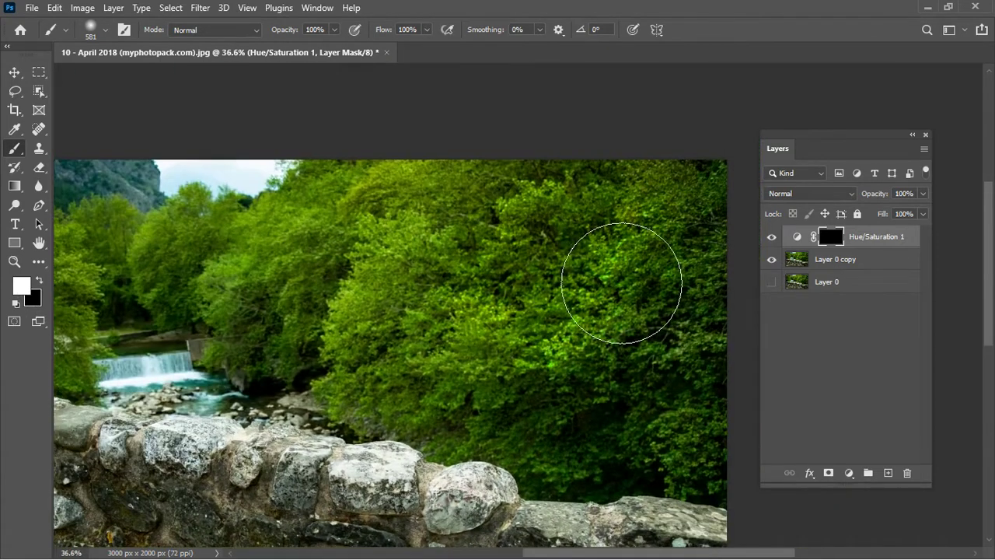
pyautogui.moveTo(550, 360); pyautogui.dragTo(499, 300)
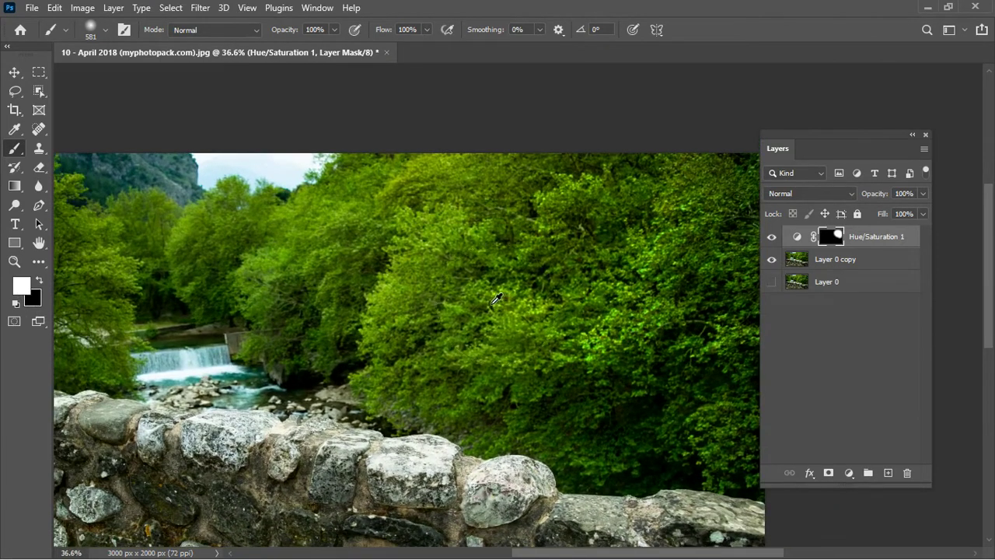
pyautogui.moveTo(422, 211); pyautogui.dragTo(516, 174)
# Step: Shrink the brush to about 352 px and paint the boost onto the right-hand foliage
pyautogui.moveTo(373, 320); pyautogui.dragTo(384, 278)
pyautogui.moveTo(434, 308); pyautogui.dragTo(377, 311)
pyautogui.moveTo(446, 305); pyautogui.dragTo(360, 284)
pyautogui.moveTo(355, 333)
pyautogui.mouseDown()
pyautogui.moveTo(422, 329)
pyautogui.moveTo(604, 272)
pyautogui.moveTo(650, 303)
pyautogui.mouseUp()
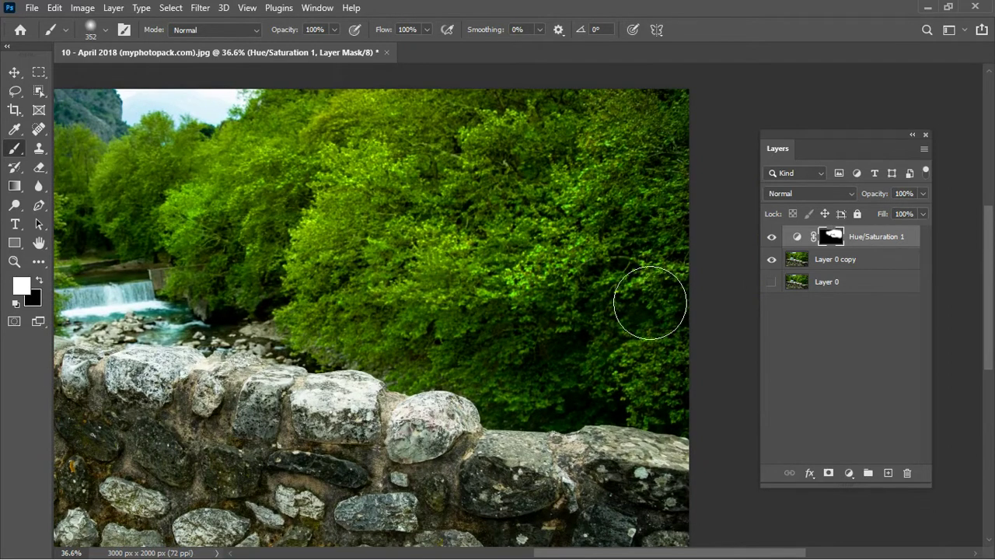
pyautogui.moveTo(123, 258)
pyautogui.mouseDown()
pyautogui.moveTo(384, 290)
pyautogui.moveTo(480, 284)
pyautogui.mouseUp()
pyautogui.scroll(1, 490, 280)
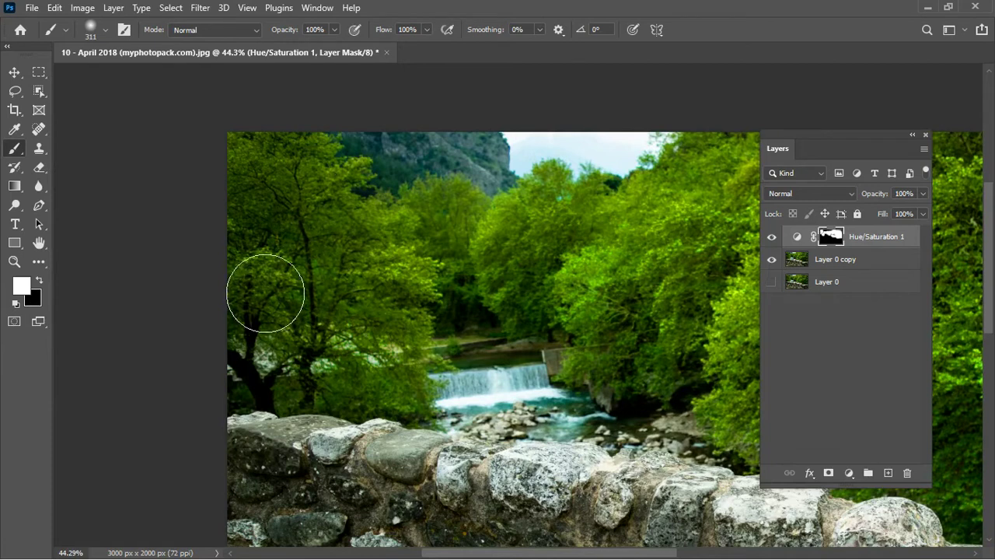
pyautogui.scroll(3, 458, 238)
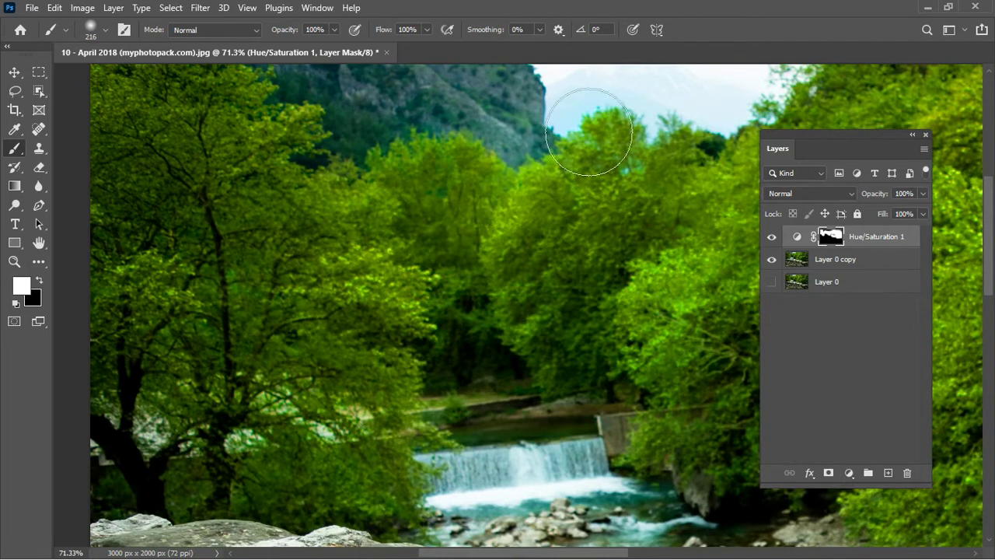
pyautogui.scroll(2, 467, 186)
pyautogui.hscroll(3, 466, 186)
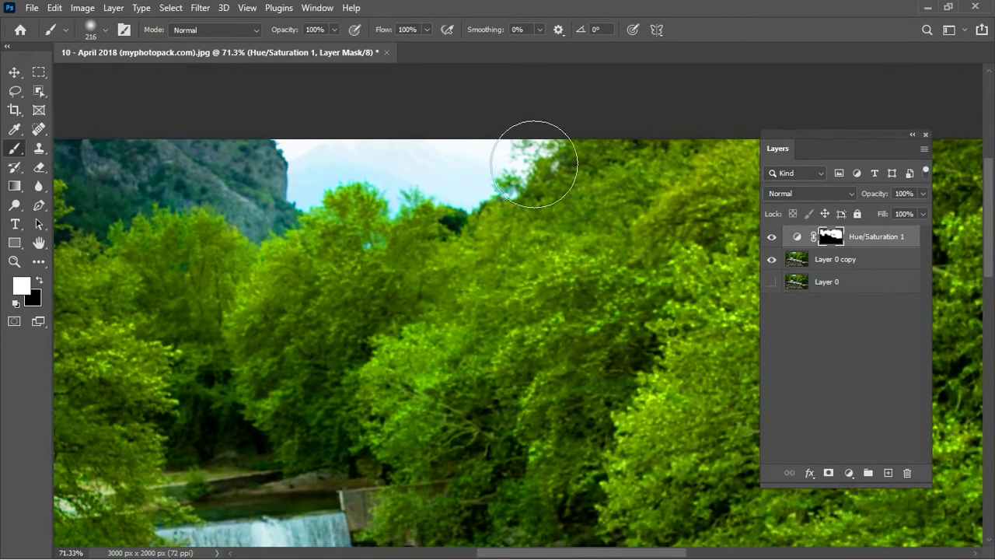
pyautogui.scroll(3, 459, 170)
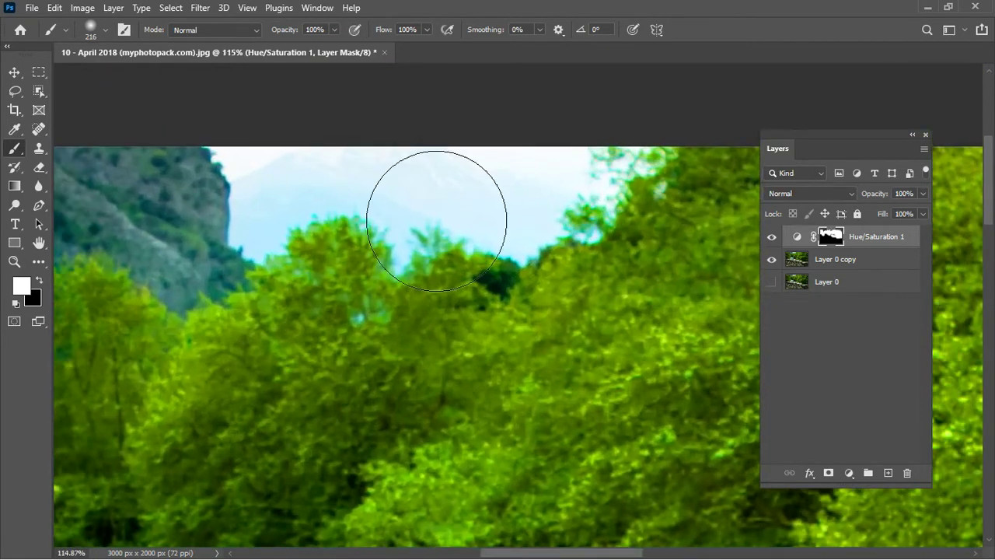
# Step: Switch to black, shrink the brush and work the mask along the treeline against the sky
pyautogui.press('x')
pyautogui.moveTo(391, 227)
pyautogui.mouseDown()
pyautogui.moveTo(318, 215)
pyautogui.moveTo(366, 205)
pyautogui.moveTo(424, 223)
pyautogui.moveTo(552, 164)
pyautogui.moveTo(637, 140)
pyautogui.moveTo(576, 189)
pyautogui.moveTo(602, 195)
pyautogui.moveTo(634, 174)
pyautogui.mouseUp()
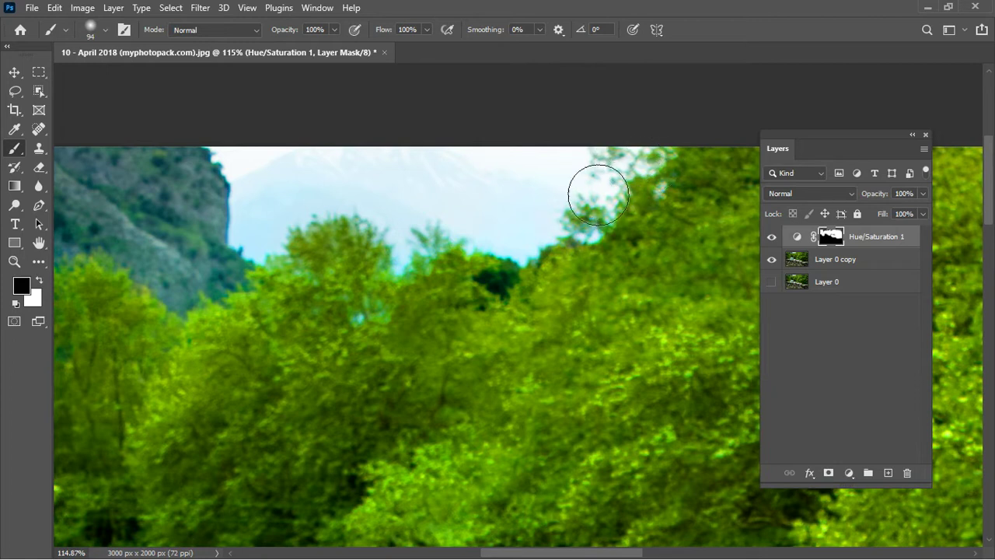
pyautogui.keyDown('alt'); pyautogui.scroll(-5, 458, 230); pyautogui.keyUp('alt')
pyautogui.keyDown('alt'); pyautogui.scroll(4, 460, 227); pyautogui.keyUp('alt')
pyautogui.keyDown('alt'); pyautogui.scroll(3, 456, 226); pyautogui.keyUp('alt')
pyautogui.keyDown('alt'); pyautogui.scroll(2, 375, 260); pyautogui.keyUp('alt')
pyautogui.keyDown('alt'); pyautogui.scroll(2, 400, 222); pyautogui.keyUp('alt')
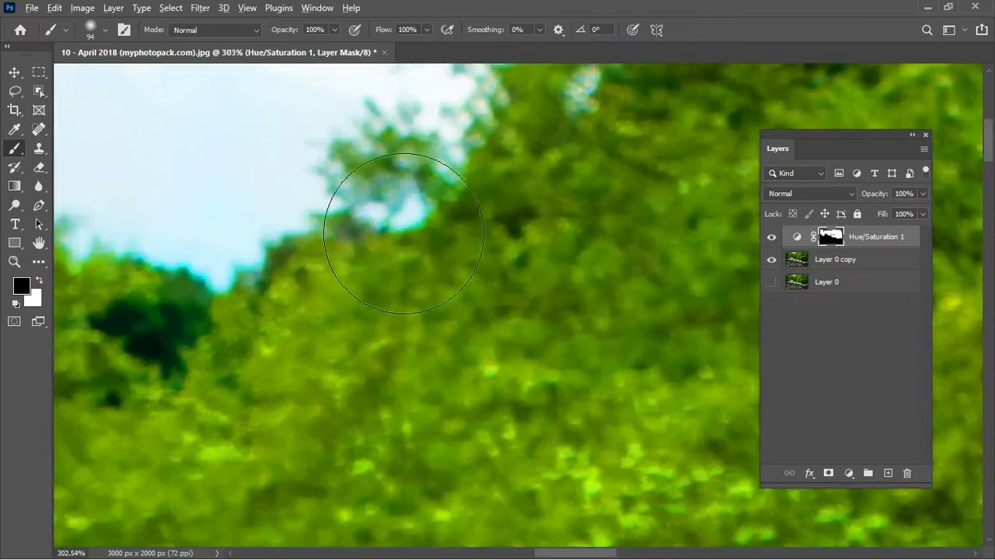
pyautogui.hscroll(-5, 400, 215)
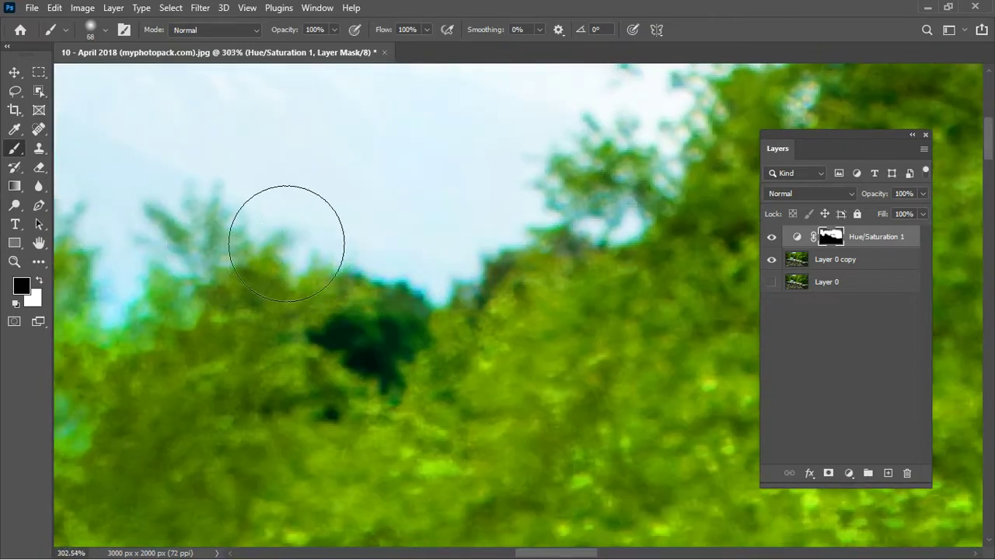
pyautogui.keyDown('alt'); pyautogui.scroll(-2, 240, 260); pyautogui.keyUp('alt')
pyautogui.keyDown('alt'); pyautogui.scroll(-1, 326, 241); pyautogui.keyUp('alt')
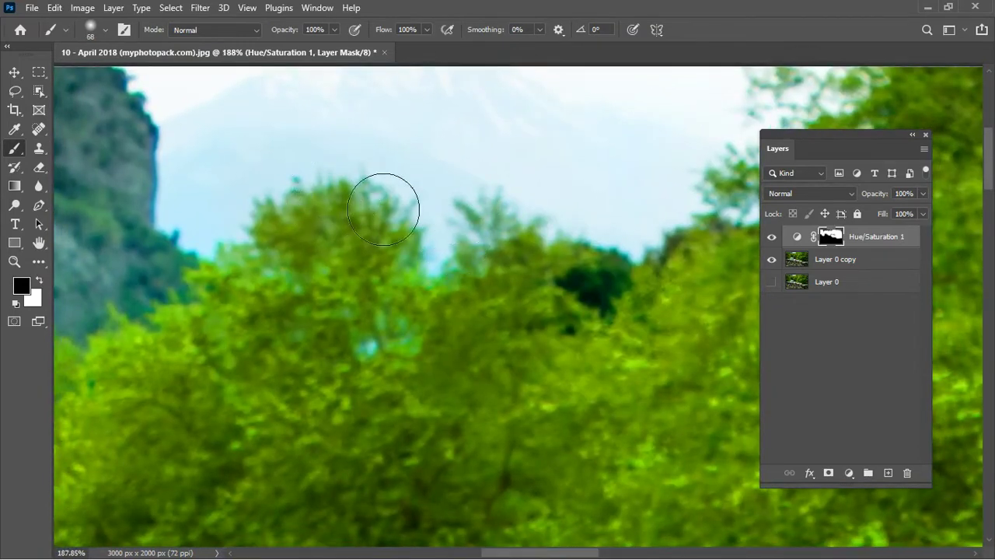
pyautogui.keyDown('alt'); pyautogui.scroll(-5, 327, 205); pyautogui.keyUp('alt')
pyautogui.keyDown('alt'); pyautogui.scroll(-2, 342, 209); pyautogui.keyUp('alt')
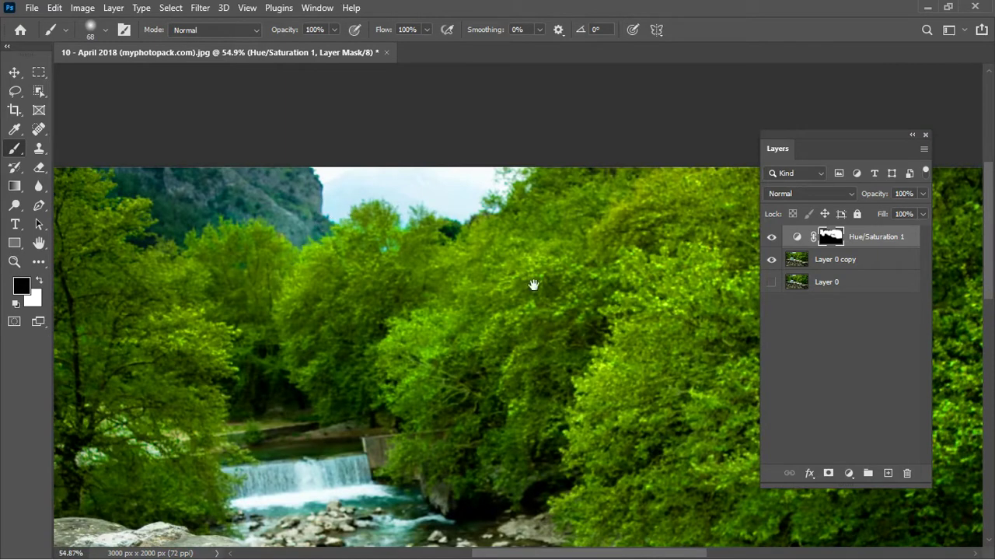
pyautogui.keyDown('alt'); pyautogui.scroll(-3, 509, 277); pyautogui.keyUp('alt')
pyautogui.moveTo(231, 222); pyautogui.dragTo(550, 231)
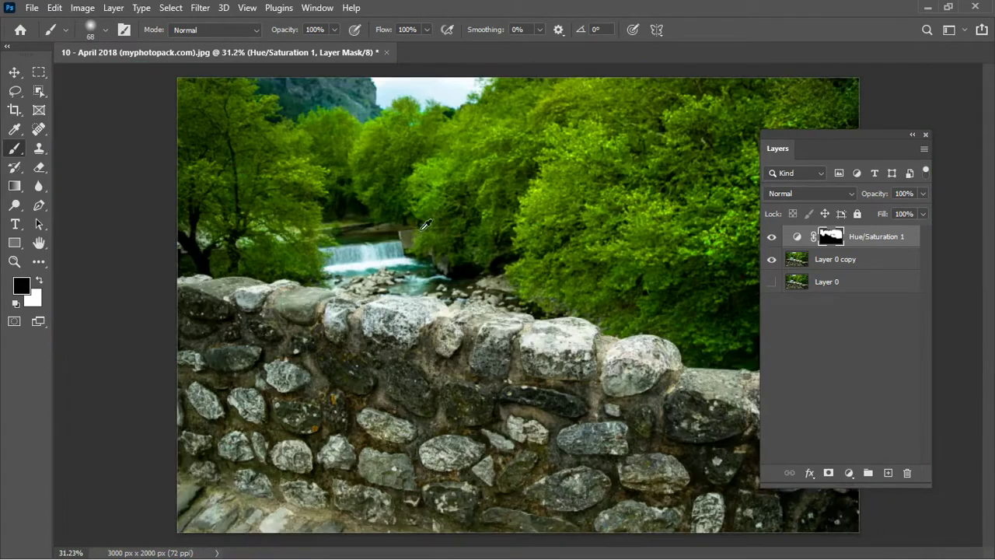
pyautogui.keyDown('alt'); pyautogui.scroll(1, 356, 220); pyautogui.keyUp('alt')
pyautogui.keyDown('alt'); pyautogui.scroll(1, 356, 219); pyautogui.keyUp('alt')
pyautogui.moveTo(625, 200); pyautogui.dragTo(600, 252)
pyautogui.keyDown('alt'); pyautogui.scroll(-2, 600, 251); pyautogui.keyUp('alt')
pyautogui.keyDown('alt'); pyautogui.scroll(1, 575, 264); pyautogui.keyUp('alt')
pyautogui.keyDown('alt'); pyautogui.scroll(-3, 542, 277); pyautogui.keyUp('alt')
pyautogui.click(773, 237)
pyautogui.click(772, 238)
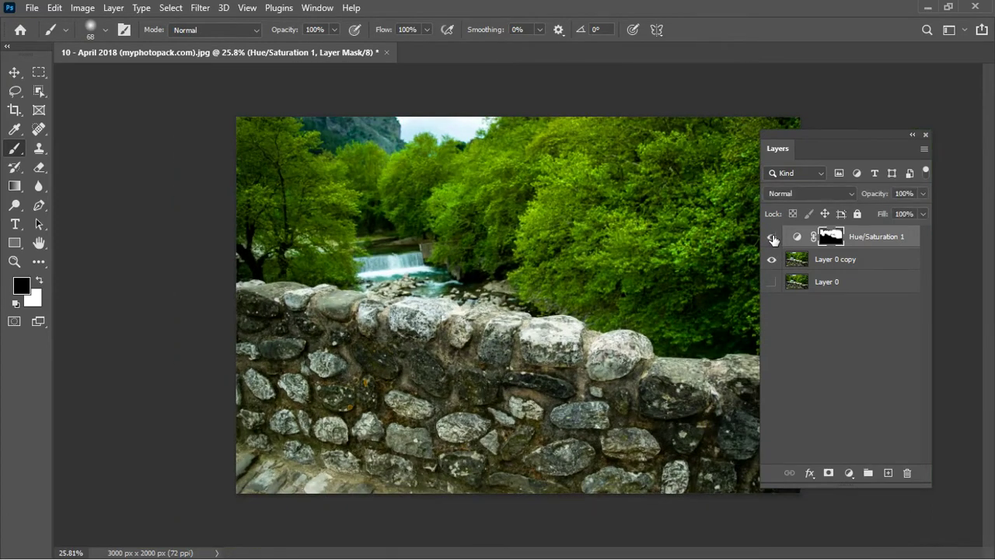